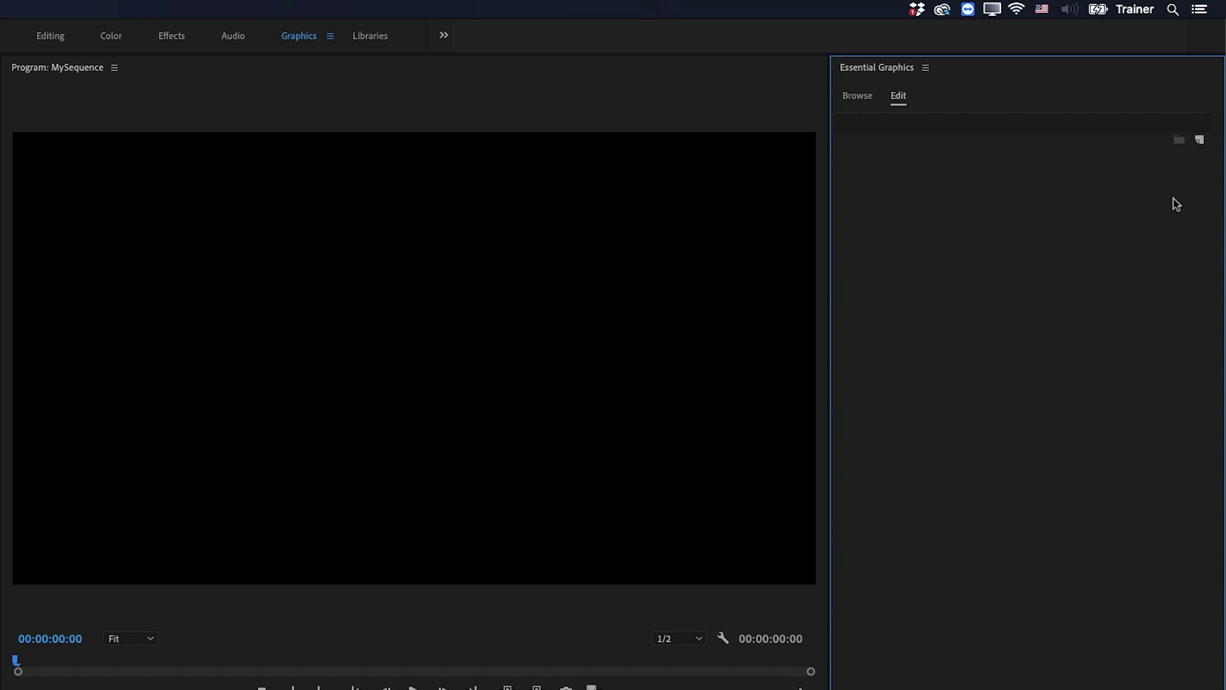
- Add a grey rectangle layer scaled to 445% with a 32-wide white stroke
click(1200, 140)
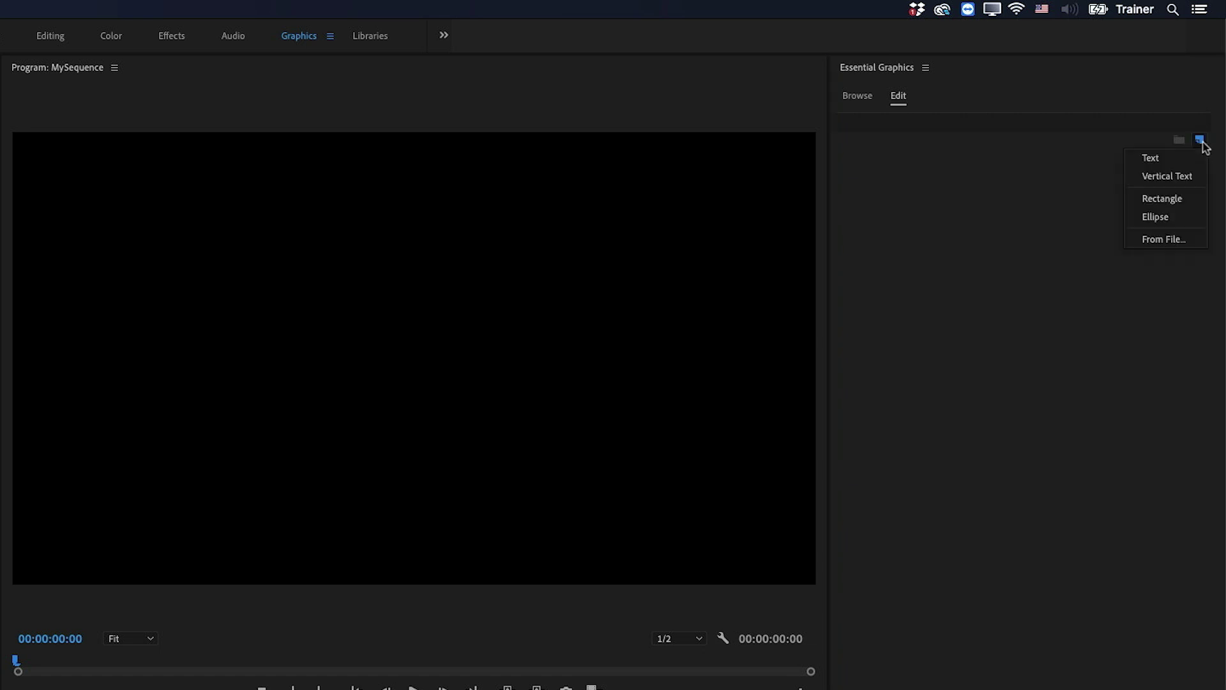
click(1194, 199)
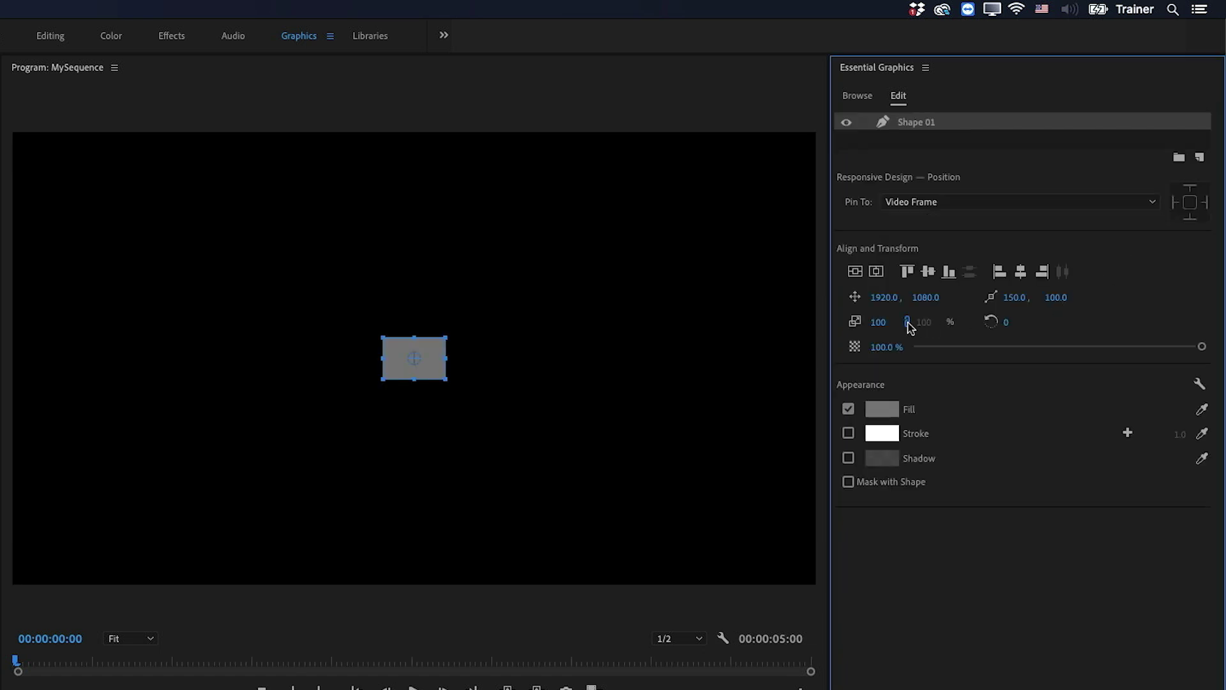
drag(879, 322, 885, 321)
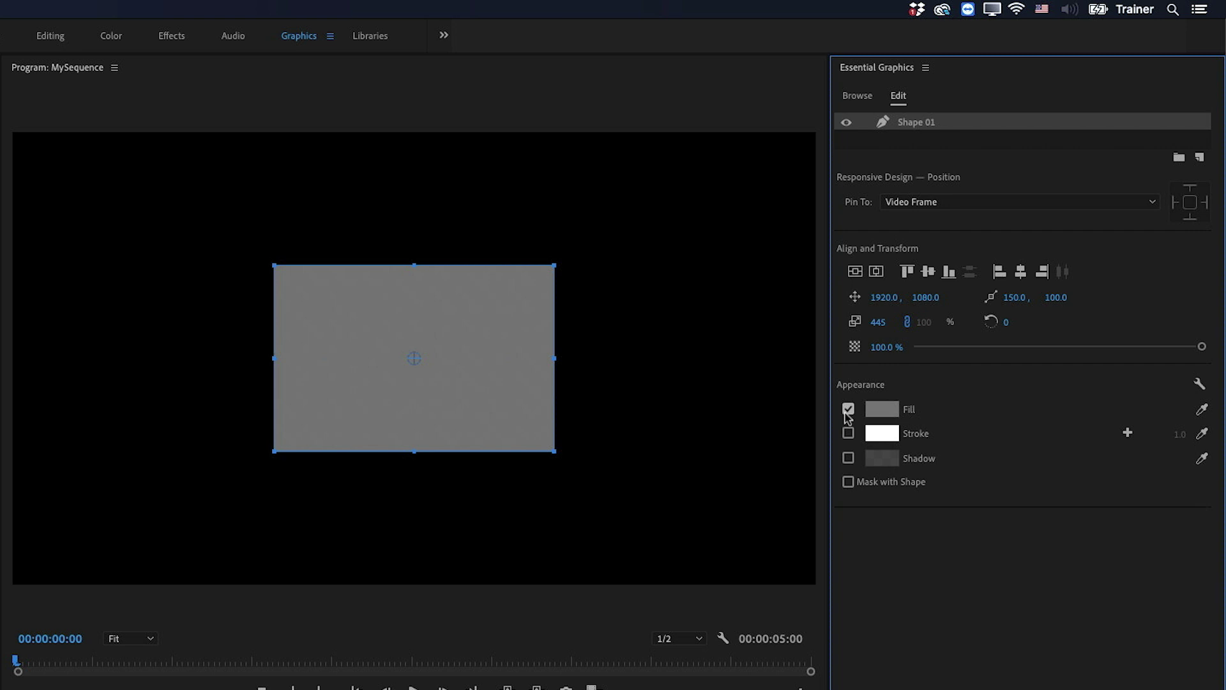
click(848, 434)
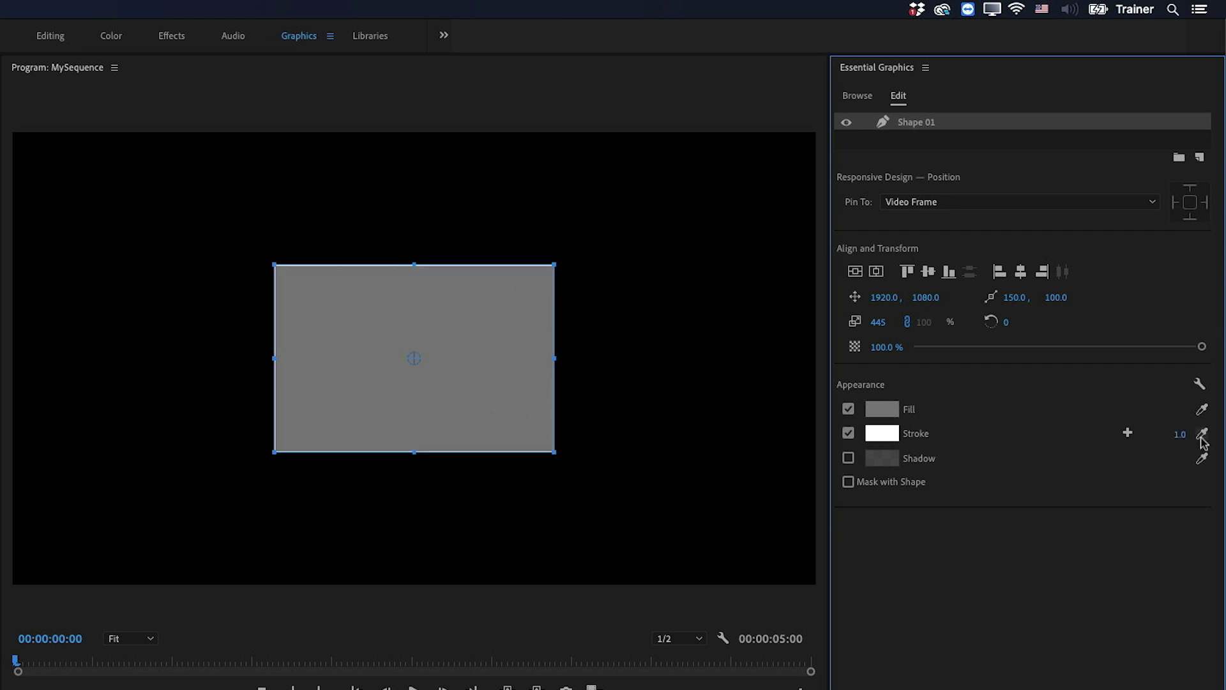
drag(1180, 434, 1162, 434)
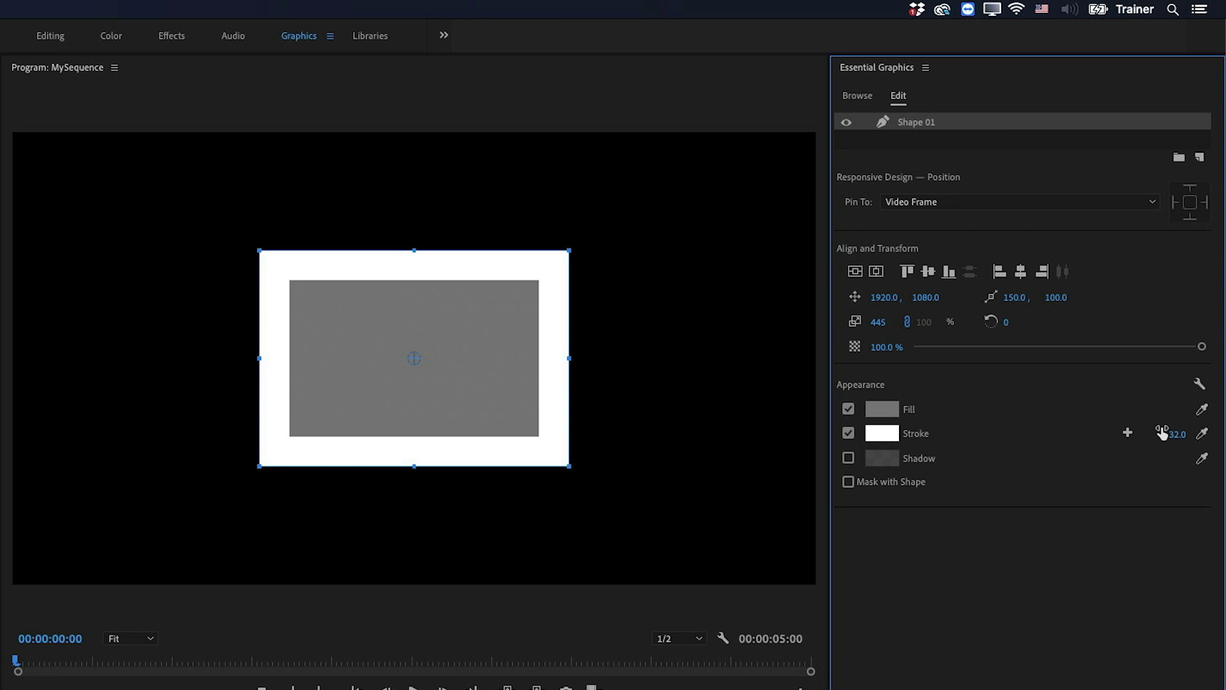
- Set the rectangle stroke's Line Join to Round Join in Graphics Properties
click(1200, 384)
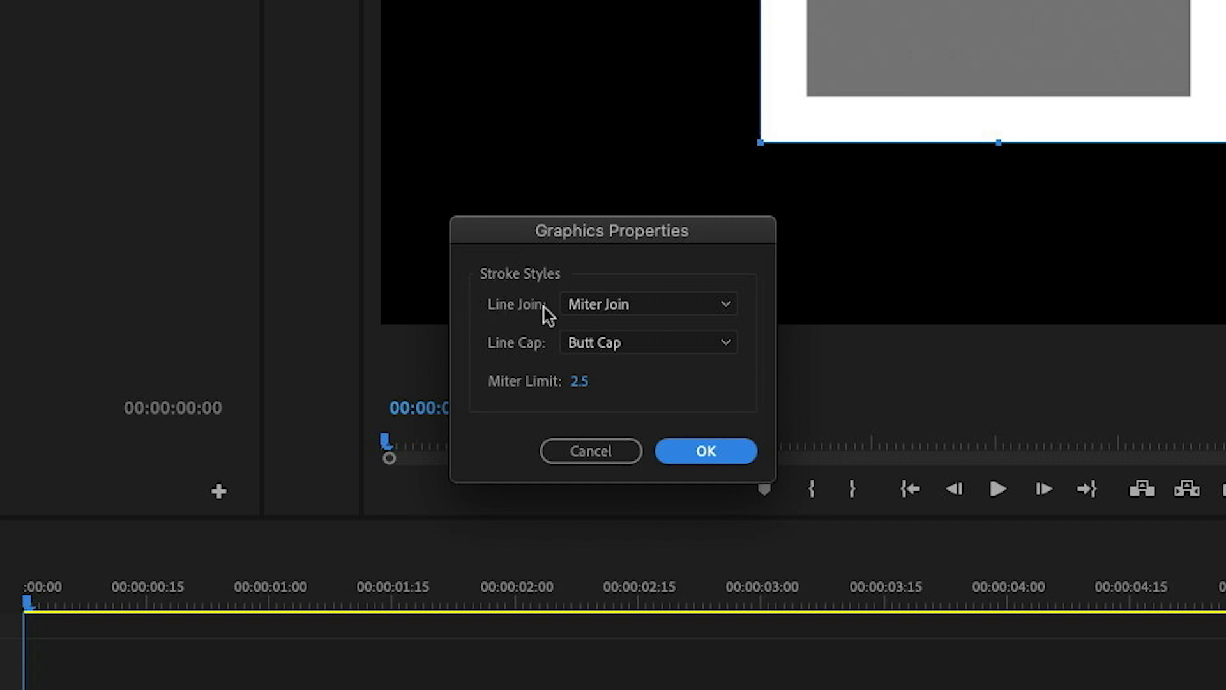
click(562, 306)
click(639, 355)
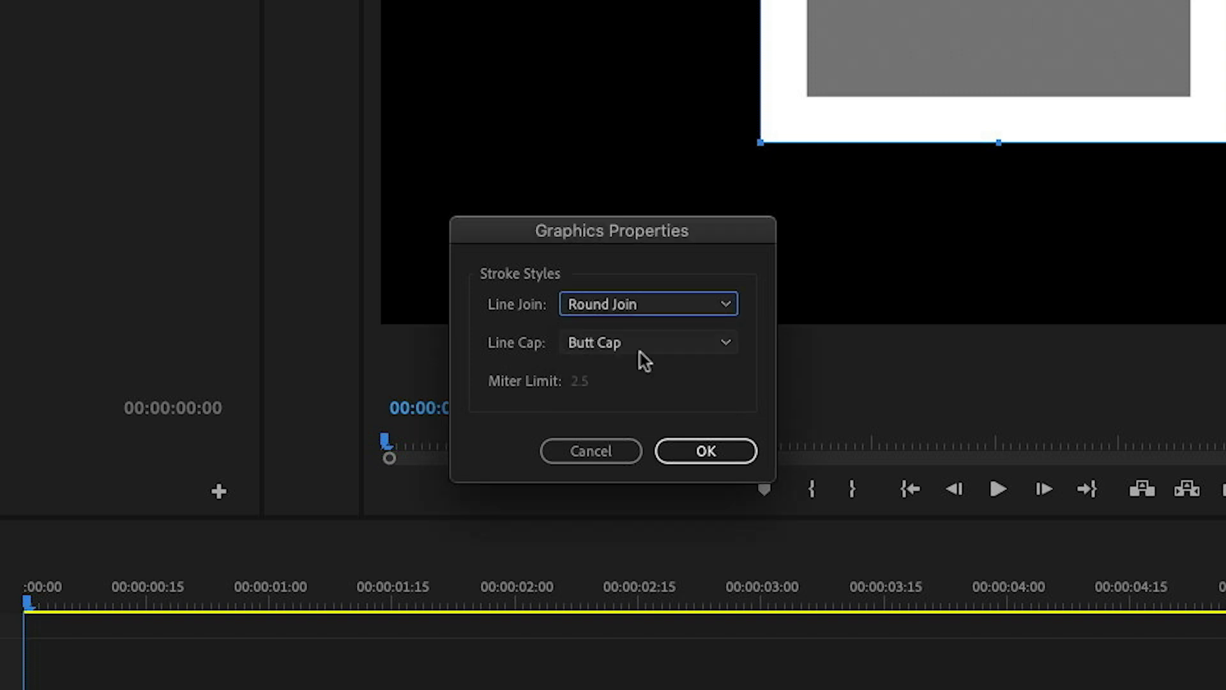
click(727, 445)
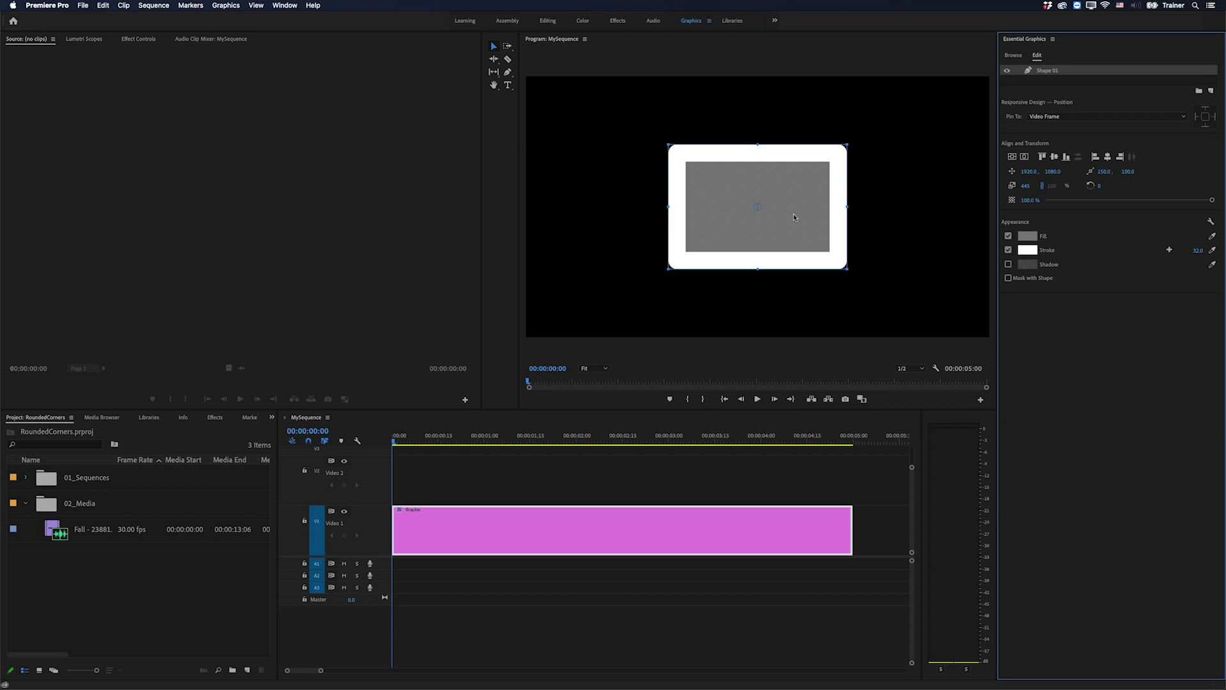
- Recolour the stroke to the fill's grey 7F7F7F using the eyedropper
click(1027, 250)
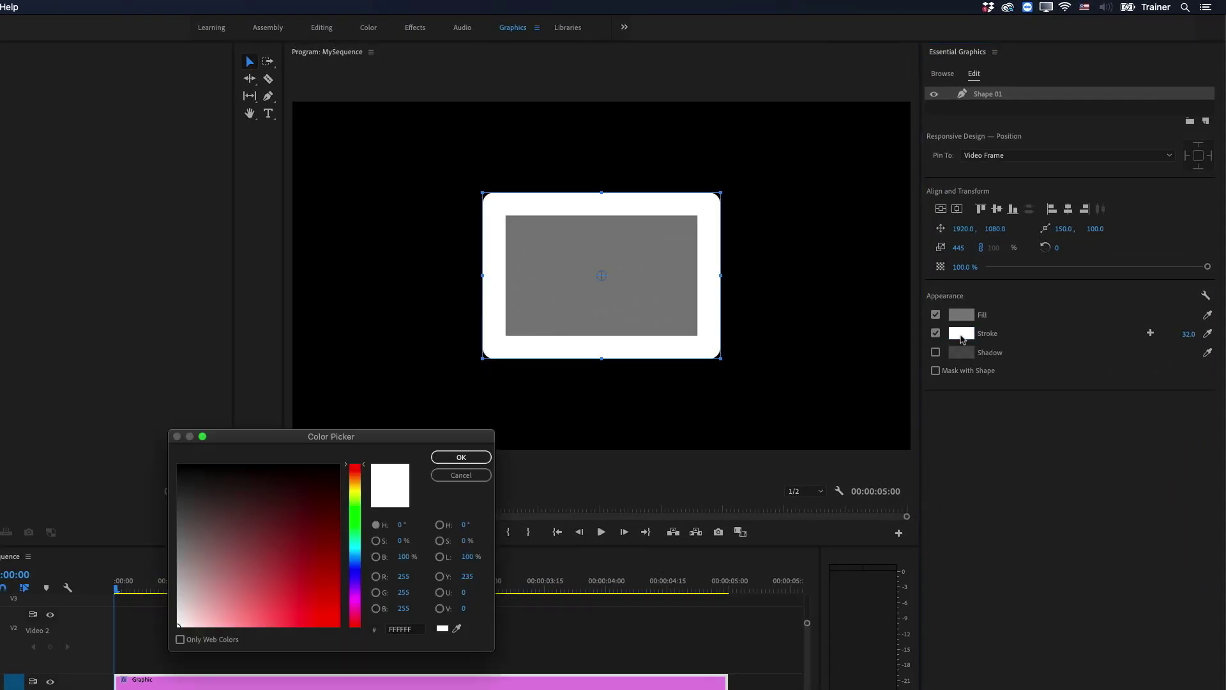
click(458, 630)
click(577, 282)
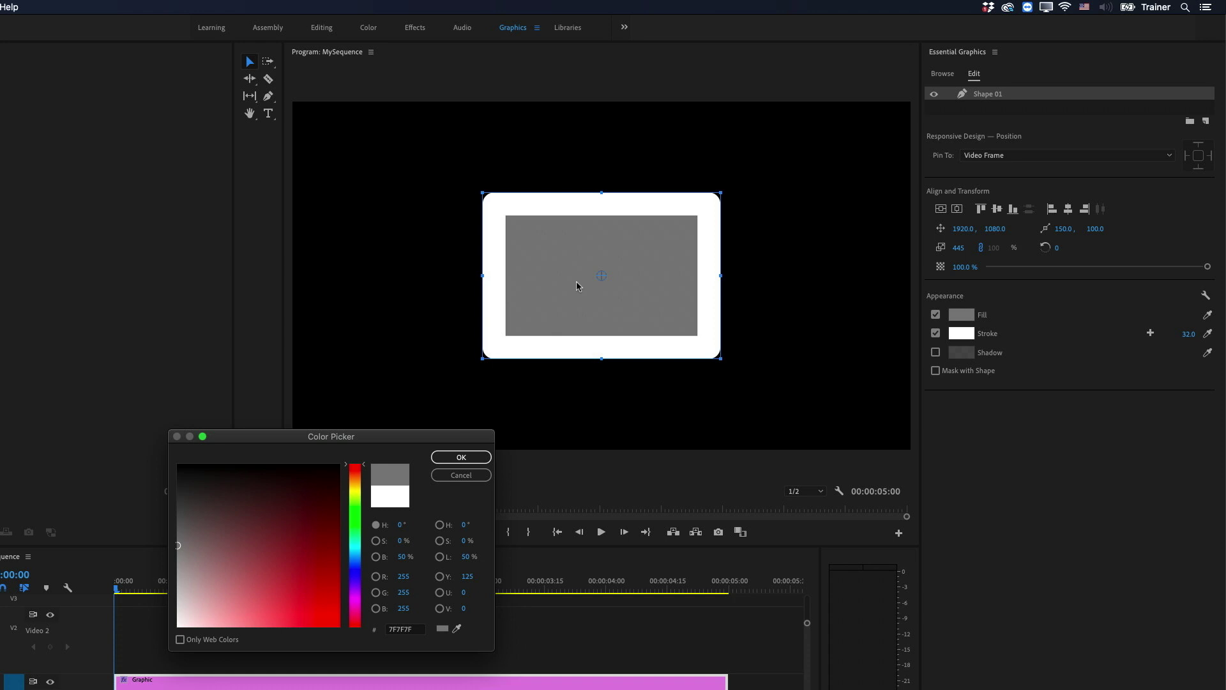
click(461, 457)
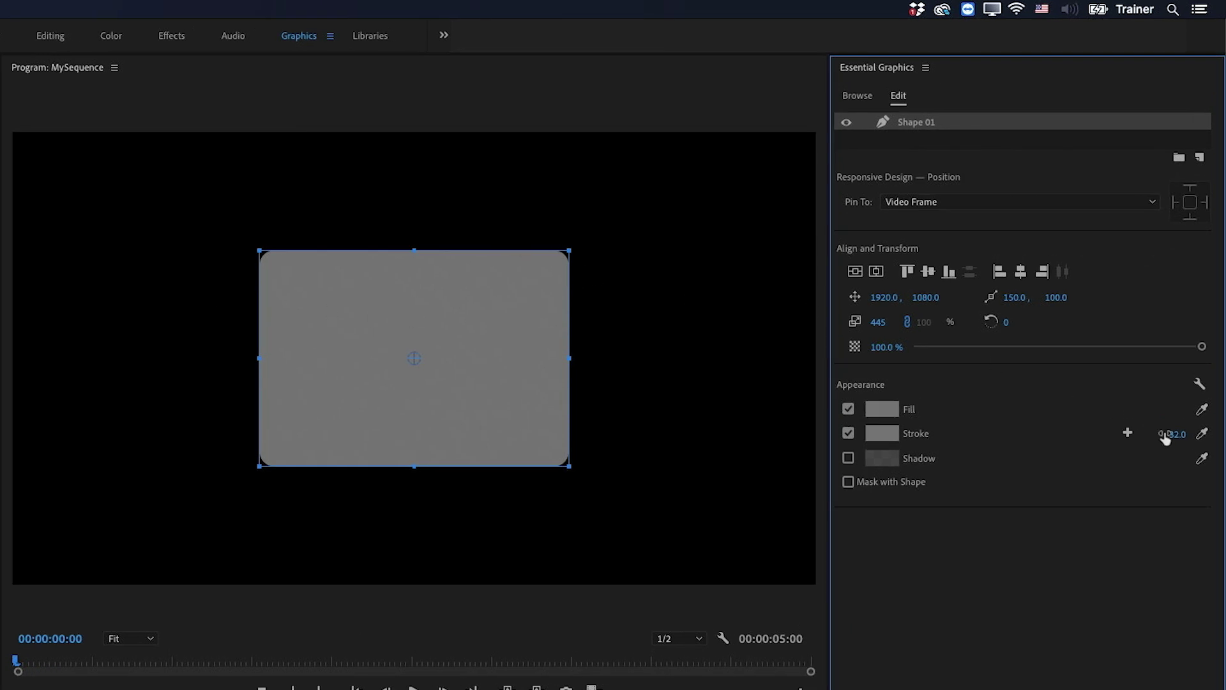
- Set the stroke width to 100, briefly adding and removing an 82-wide second stroke
drag(1177, 434, 1162, 433)
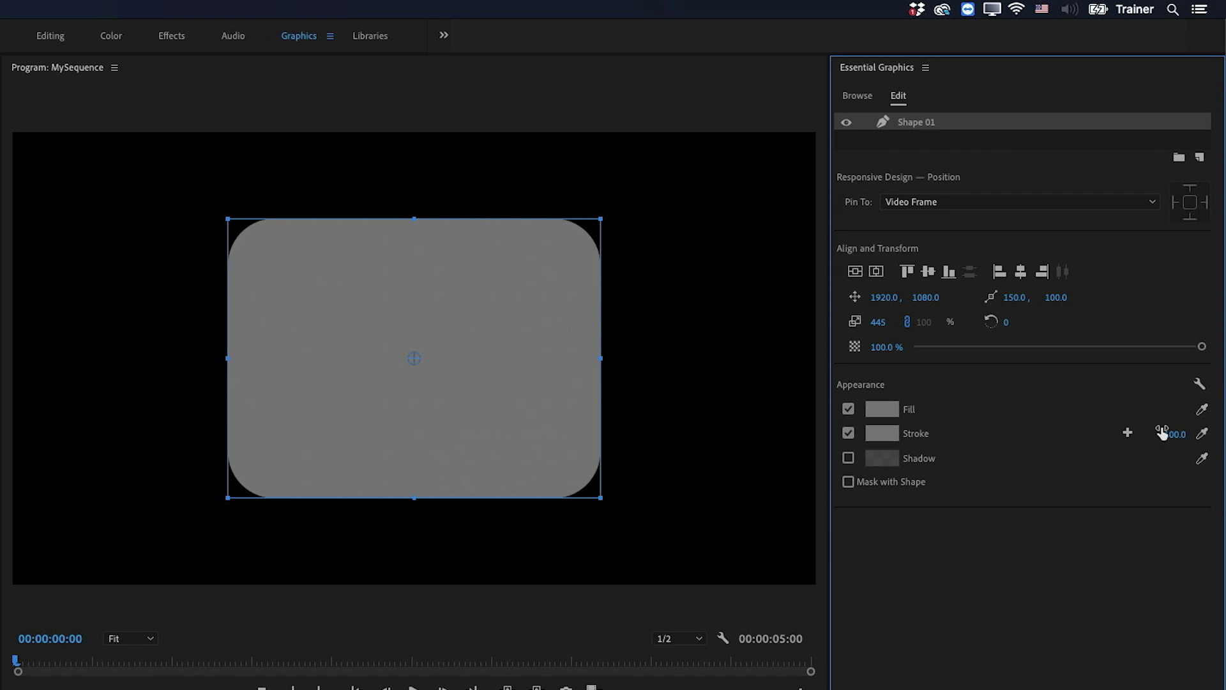
click(1127, 432)
drag(1183, 462, 1162, 455)
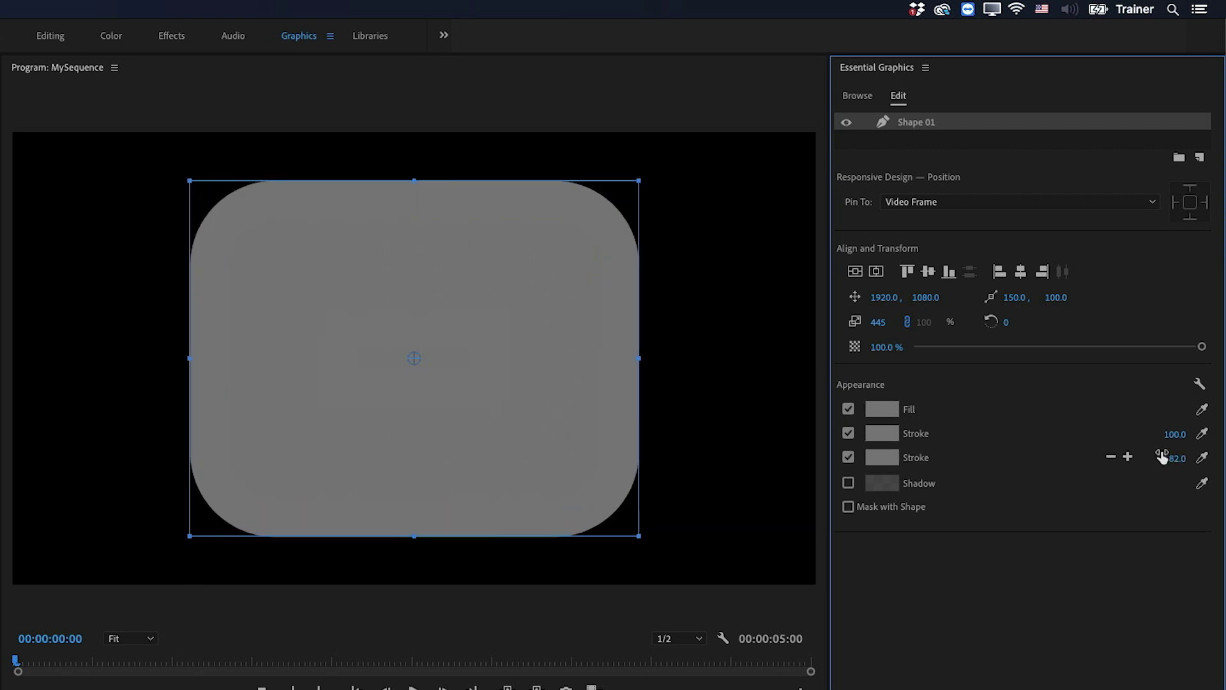
click(1112, 456)
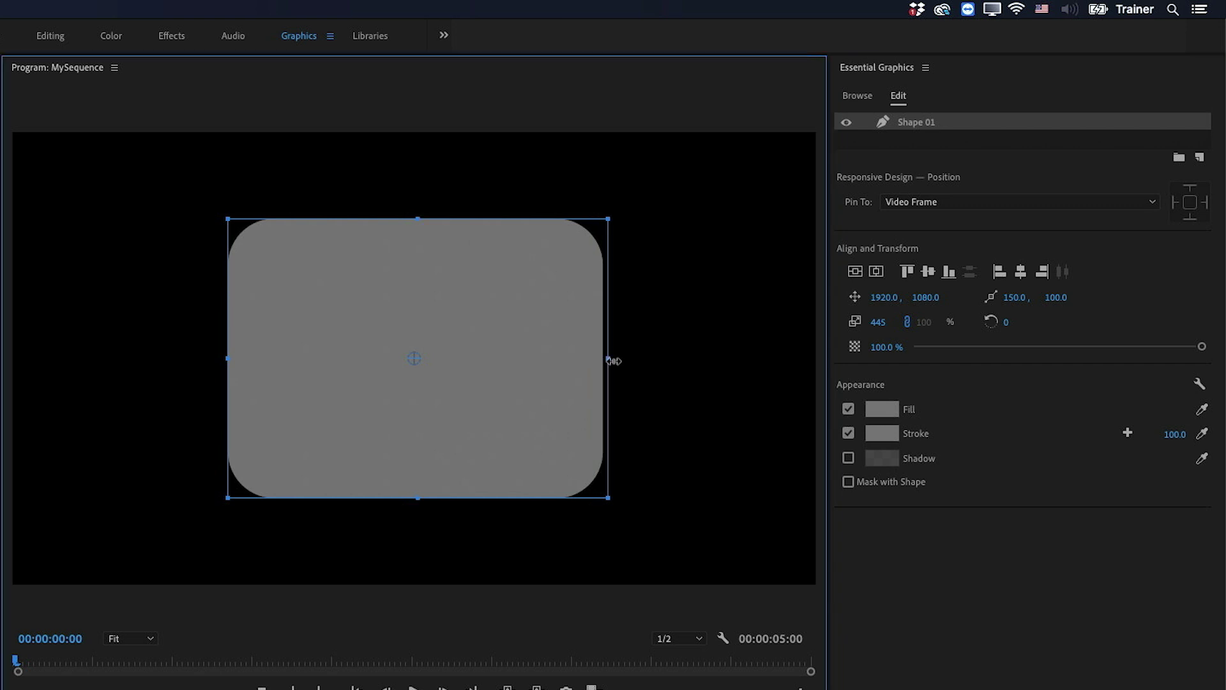
- Drag the rectangle's edges out to fill most of the frame and centre it horizontally
drag(601, 358, 740, 358)
drag(488, 217, 504, 169)
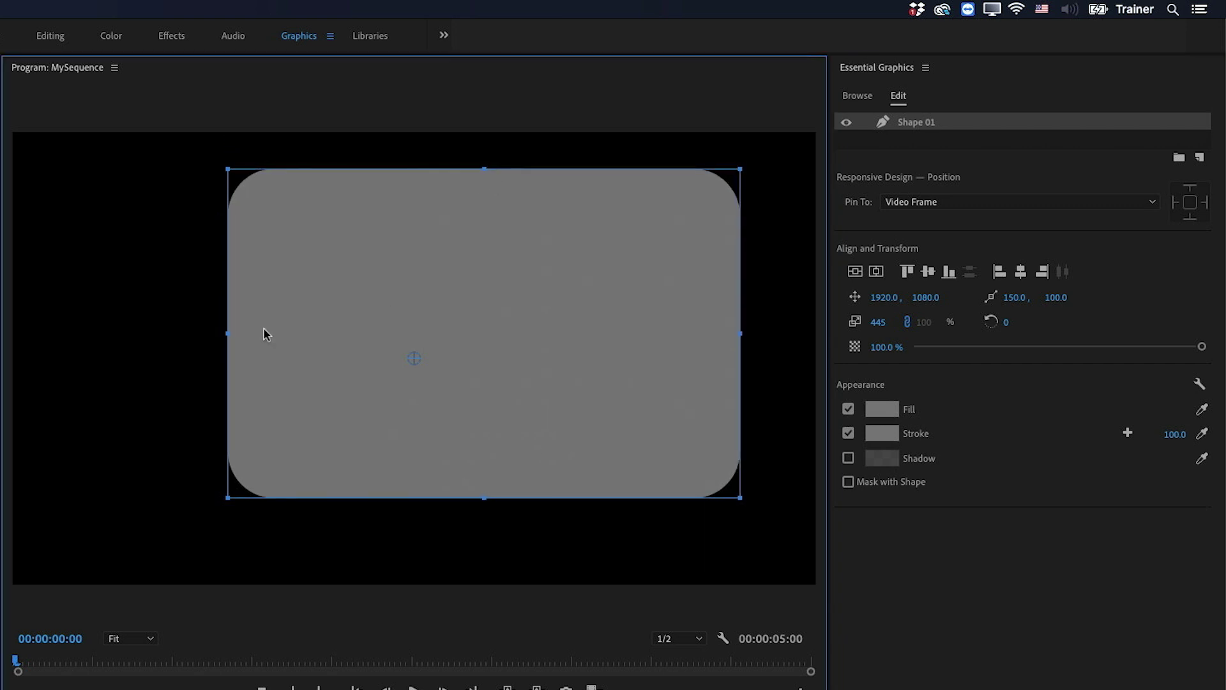
drag(227, 358, 66, 352)
drag(422, 498, 422, 544)
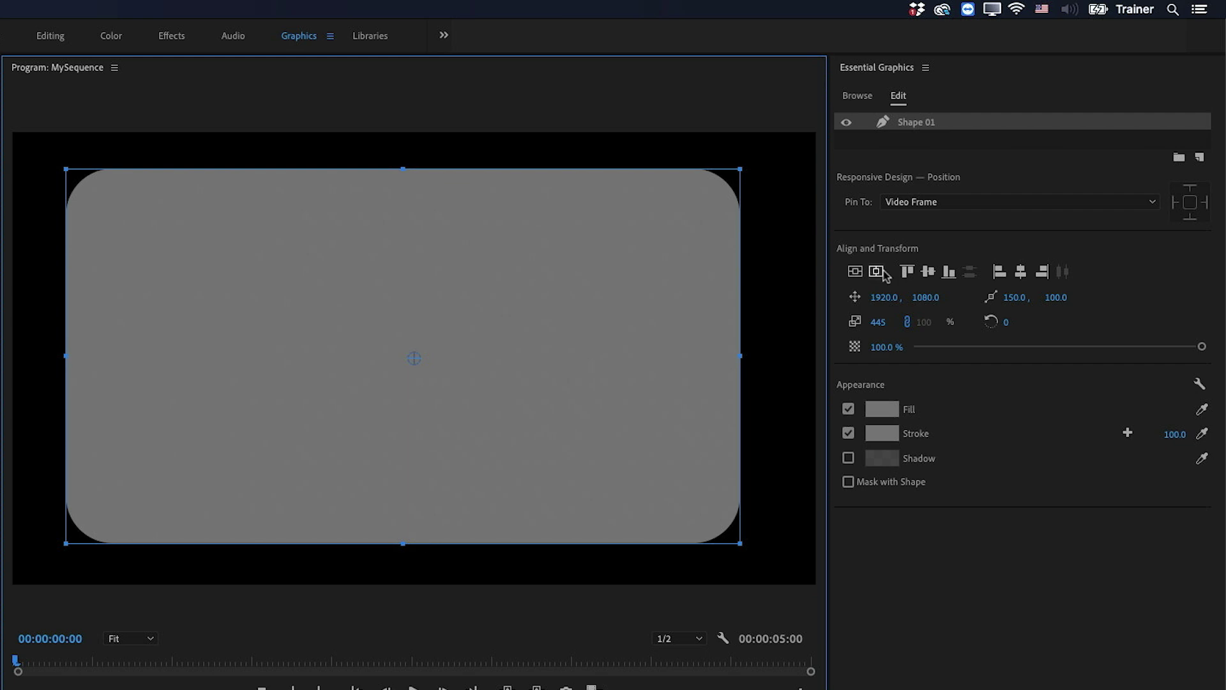
click(856, 271)
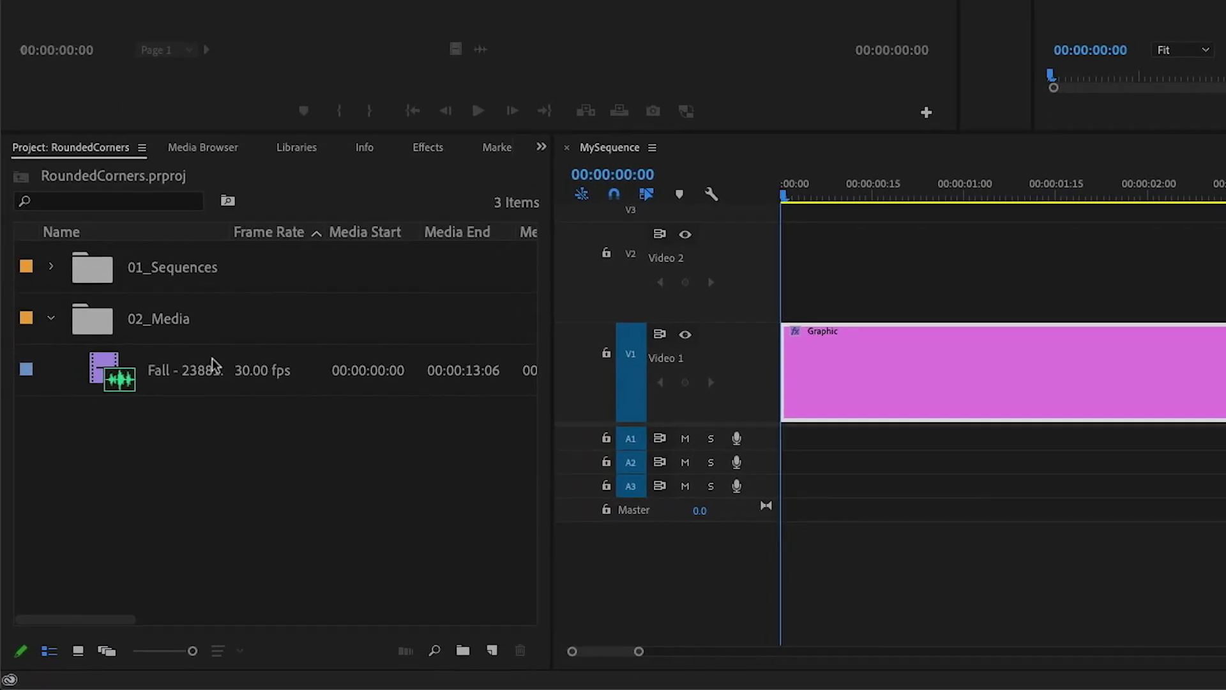
- Add the Fall clip to the graphic and enable Mask with Shape on Shape 01
click(212, 365)
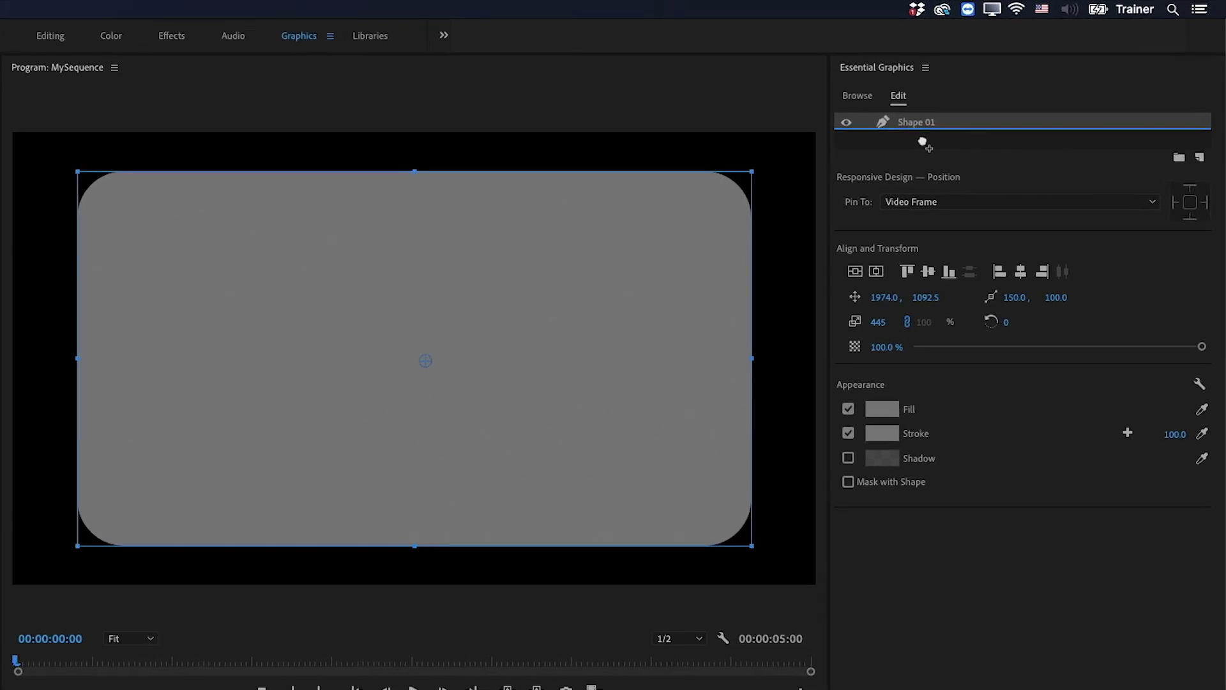
drag(922, 142, 926, 144)
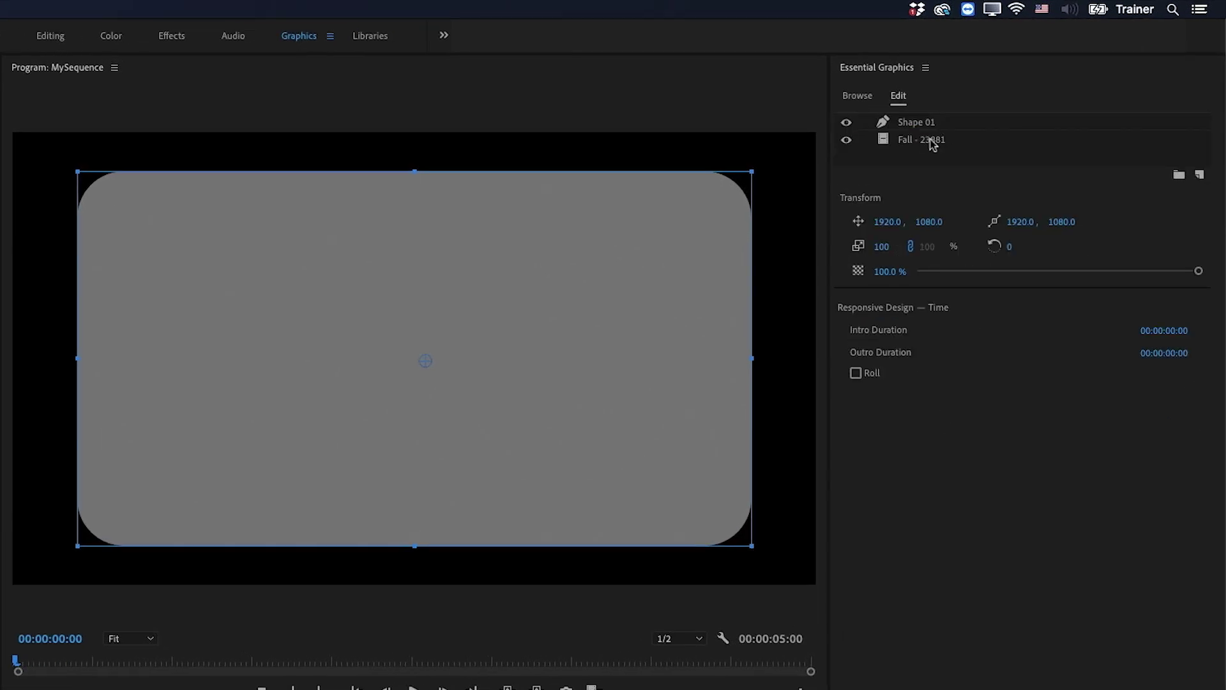
click(931, 128)
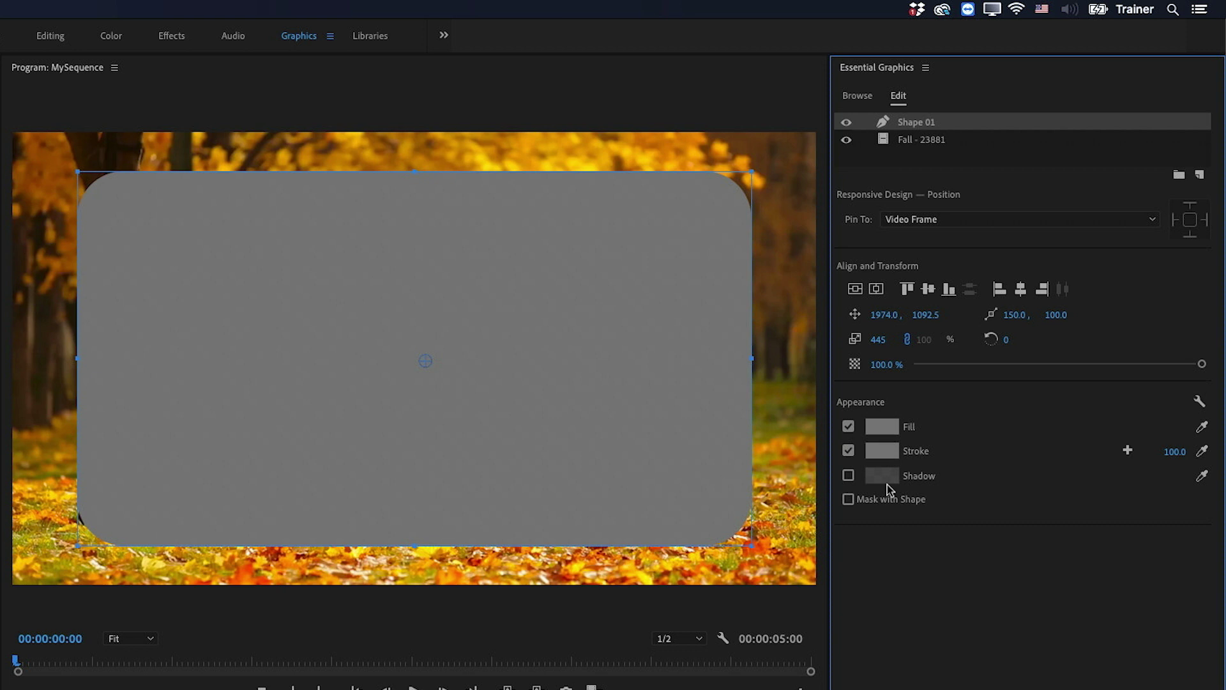
click(849, 500)
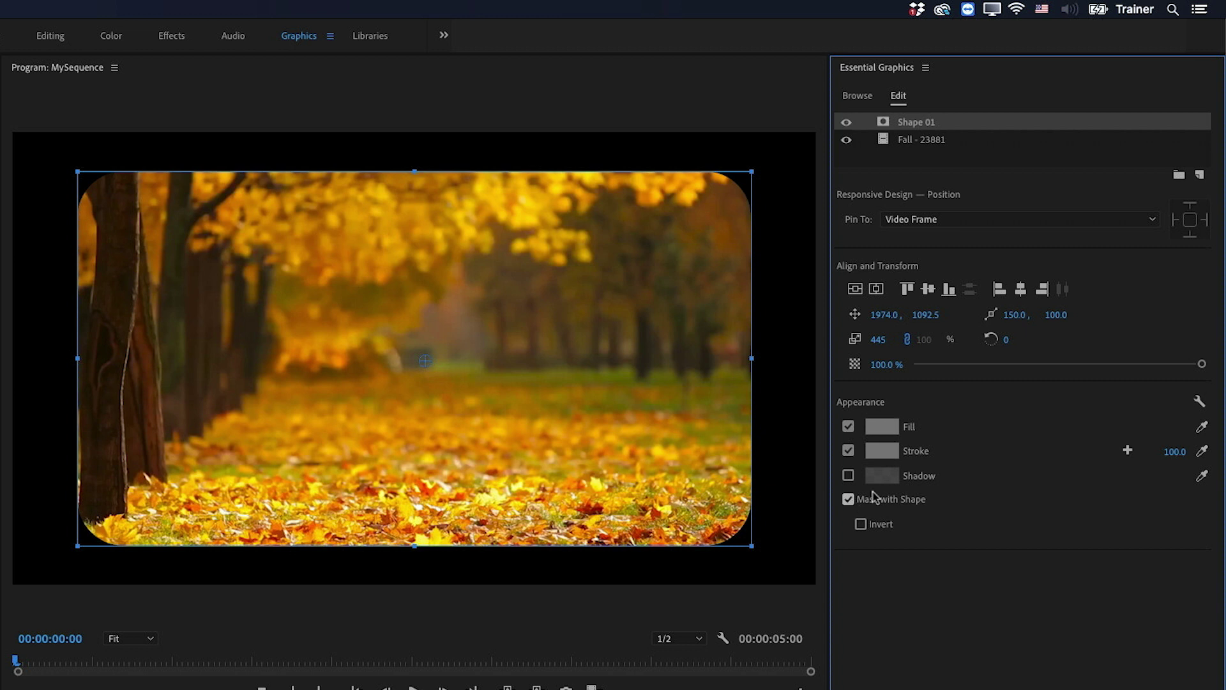
- Nudge the footage's X Position inside the mask and play to preview
click(915, 143)
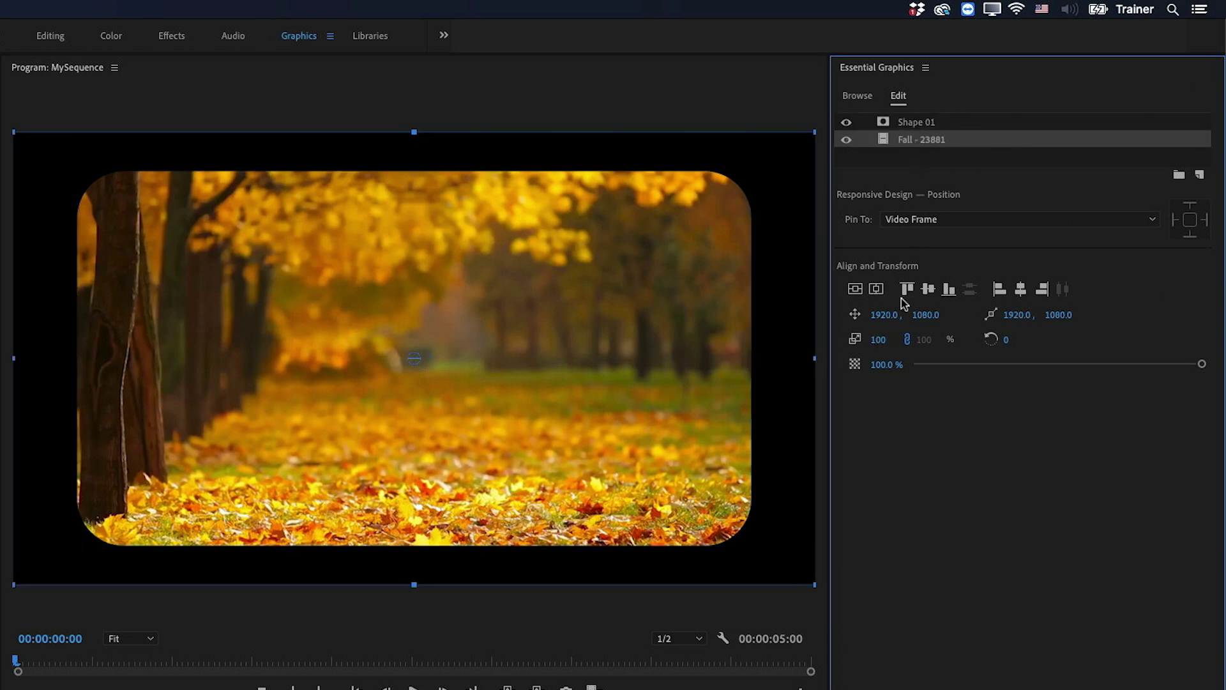
mouse_move(885, 315)
mouse_down()
mouse_move(907, 314)
mouse_move(890, 313)
mouse_up()
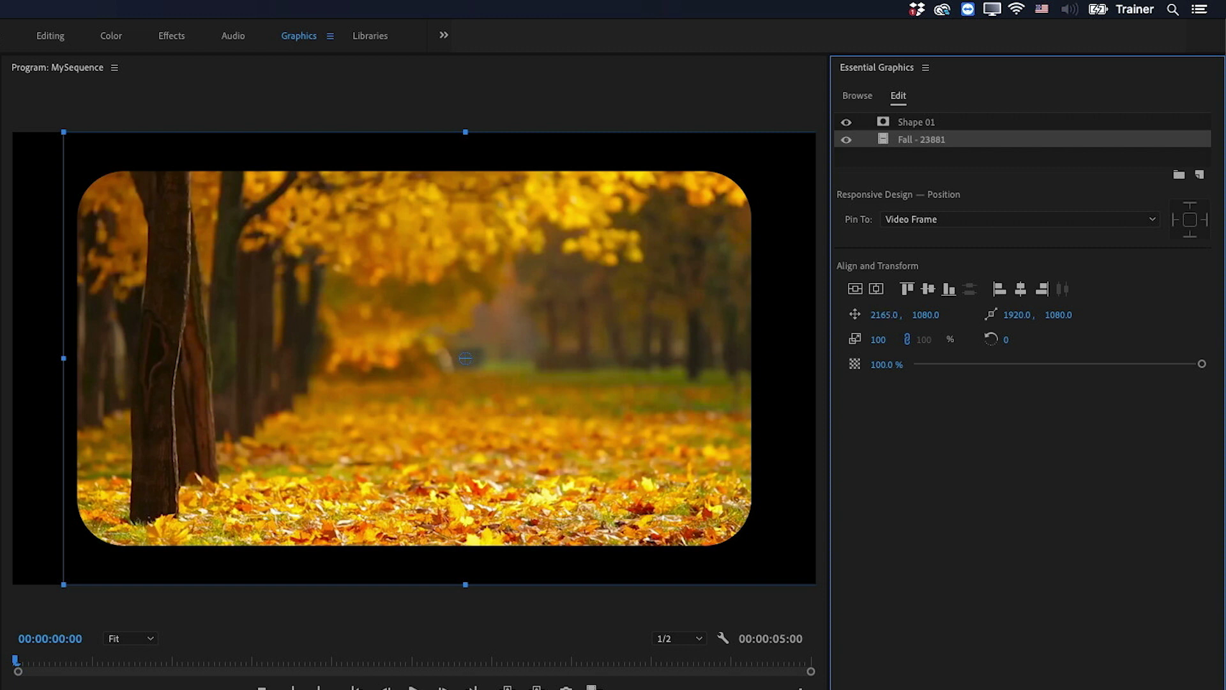
key(space)
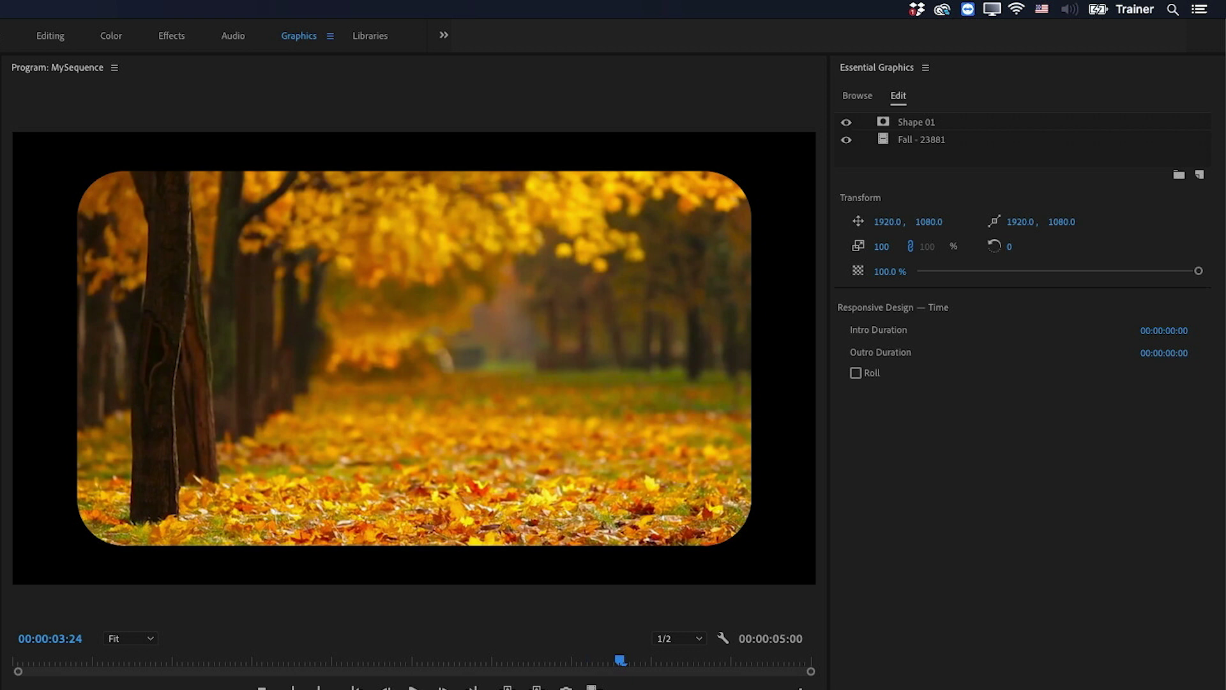
- Add a text layer reading 'Fall' and move it toward the frame centre
click(1203, 180)
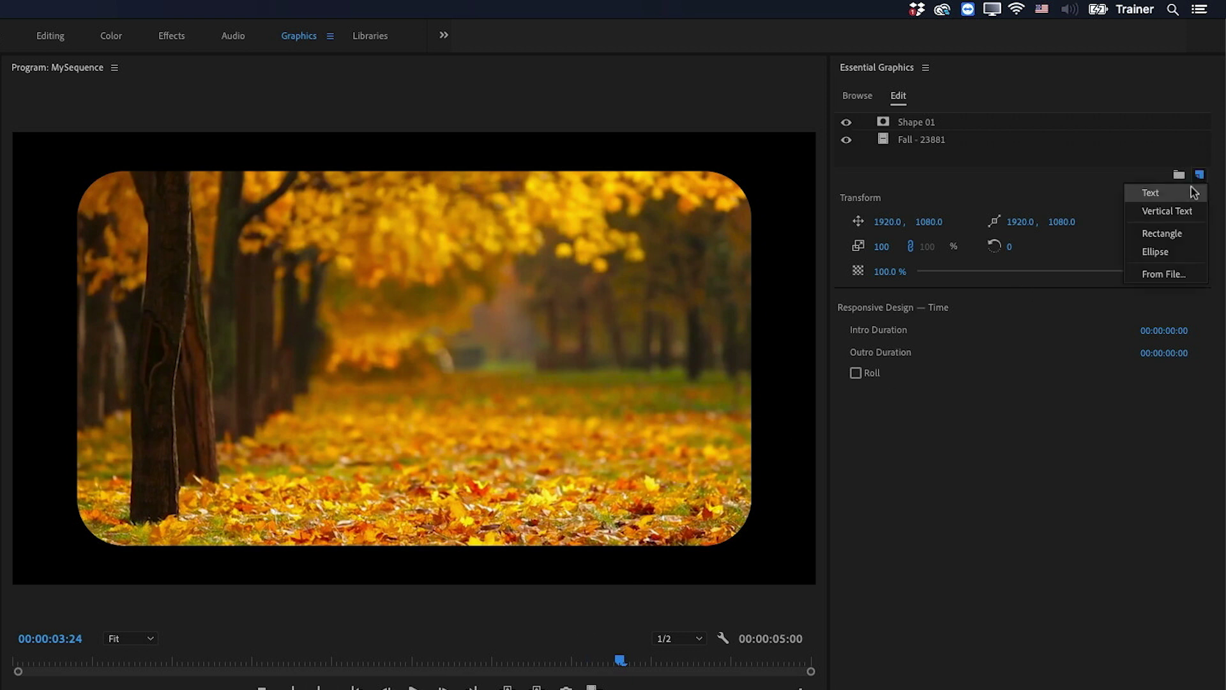
click(1192, 190)
double_click(653, 286)
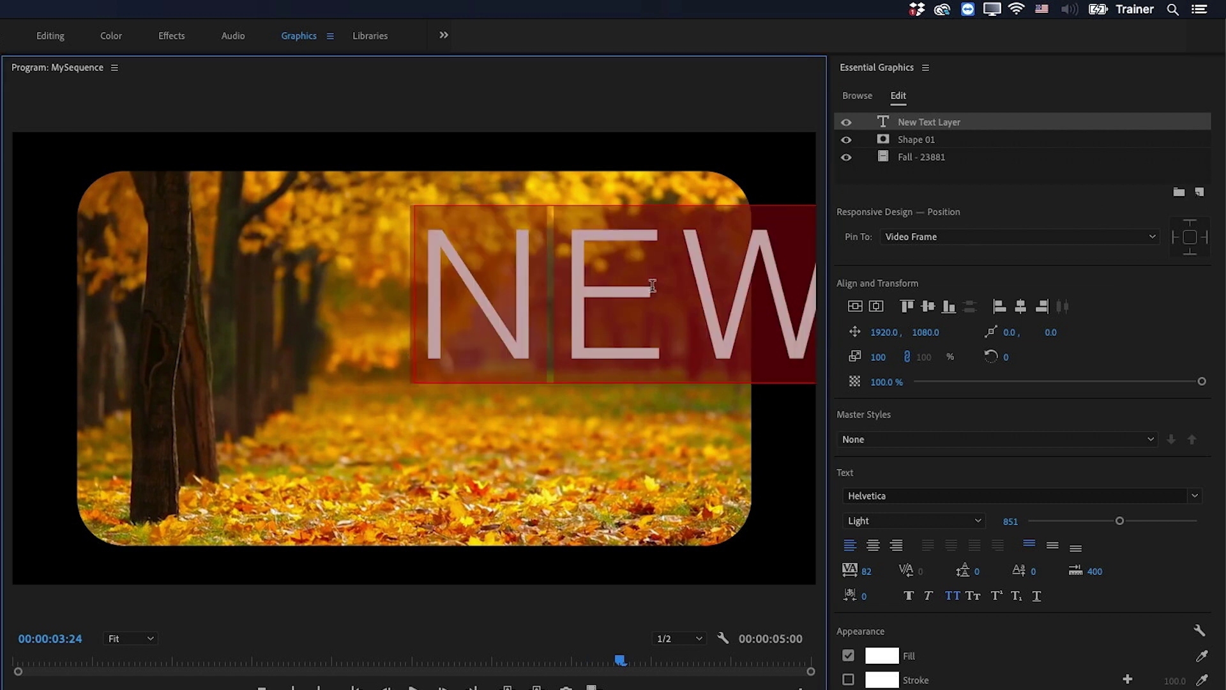
text(Fall)
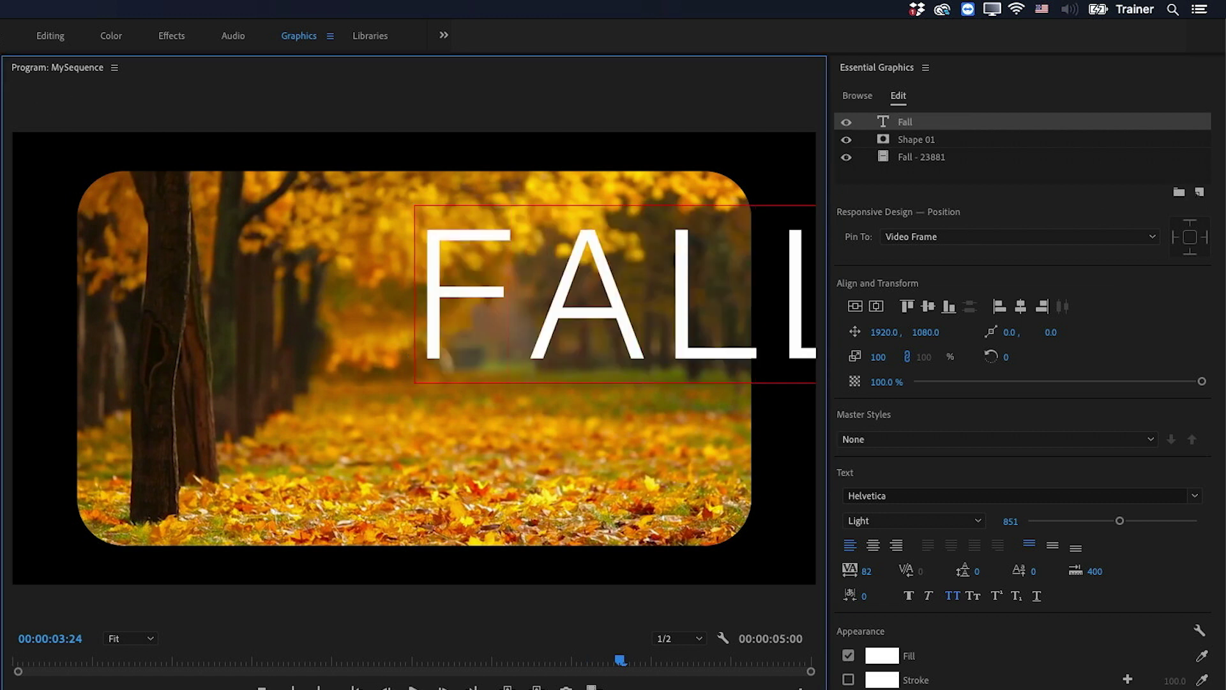
key(Escape)
drag(785, 314, 604, 358)
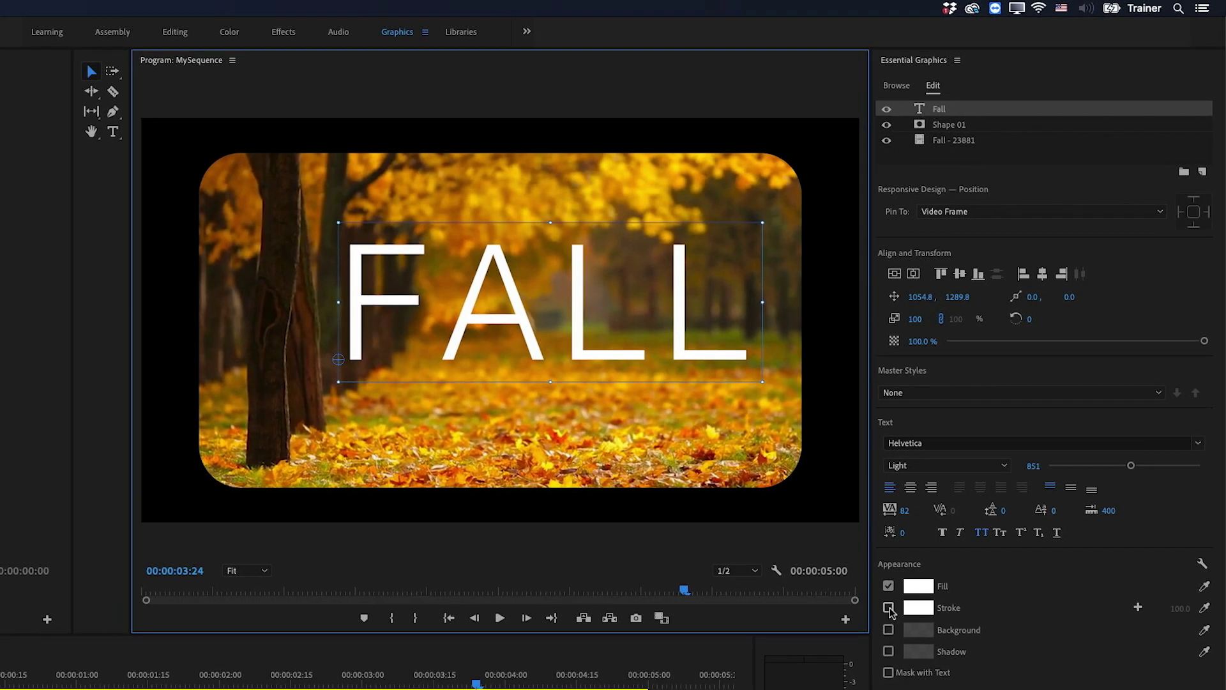
- Give the FALL text a white stroke with Round Join line joins
click(888, 609)
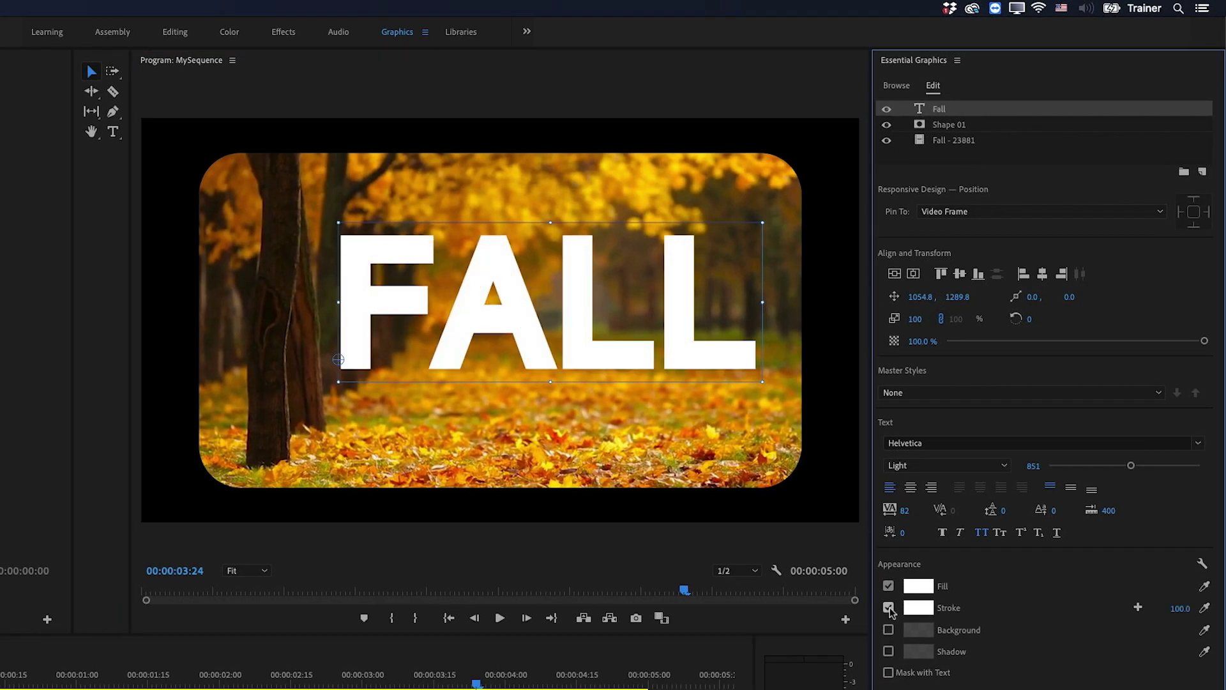
click(1201, 567)
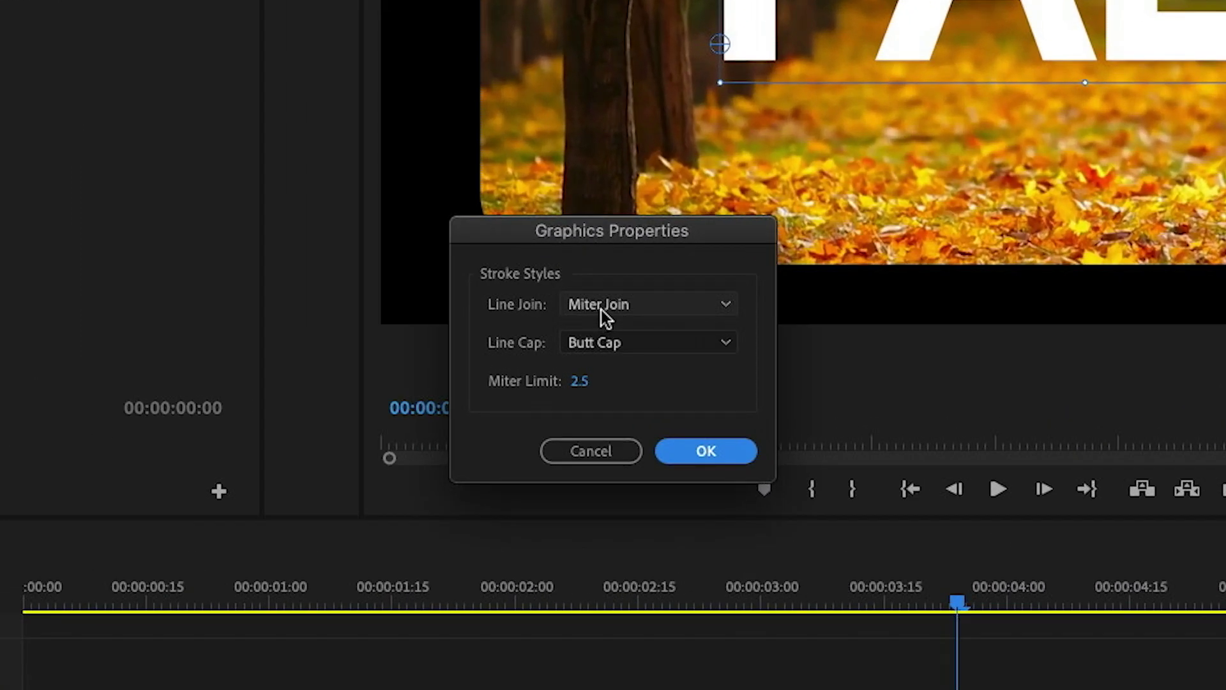
click(600, 309)
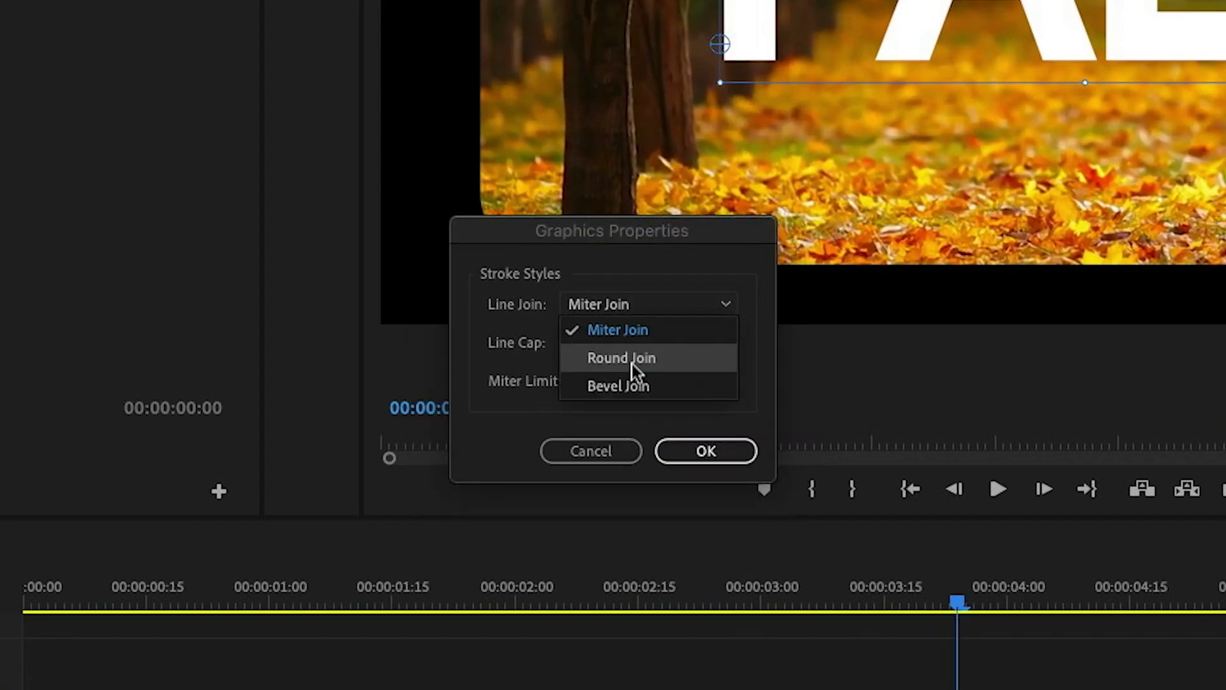
click(632, 359)
click(743, 460)
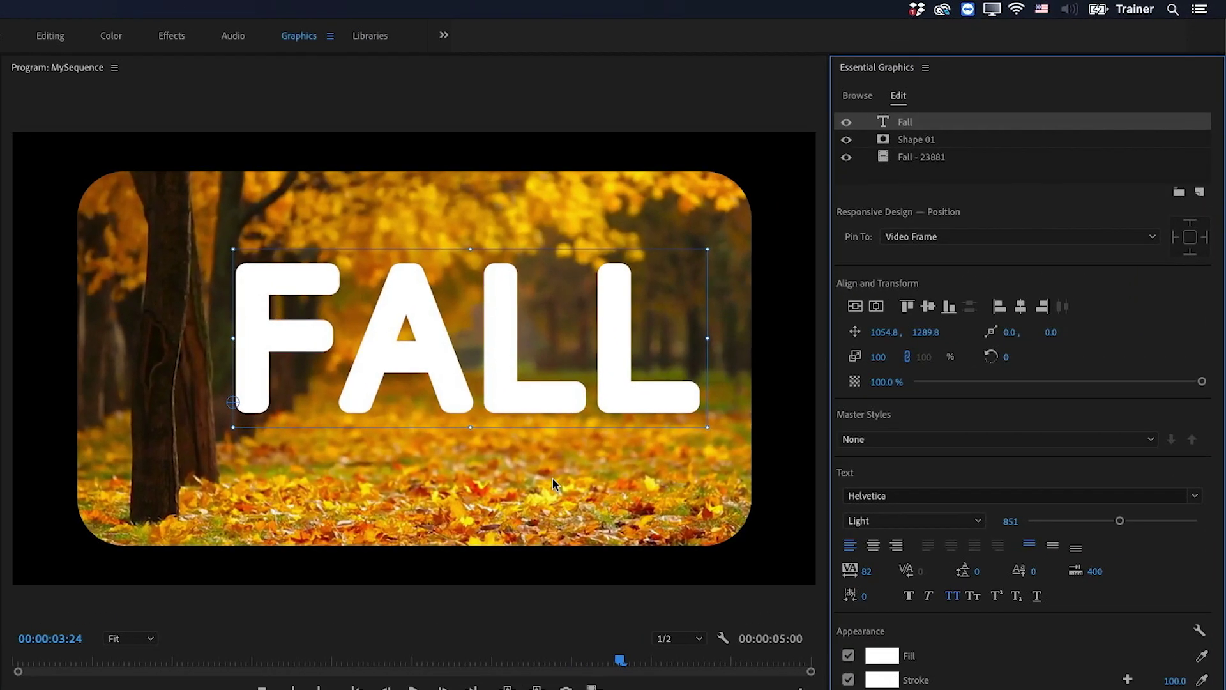
- Widen the FALL letter tracking, then play the postcard from the start
drag(866, 571, 805, 571)
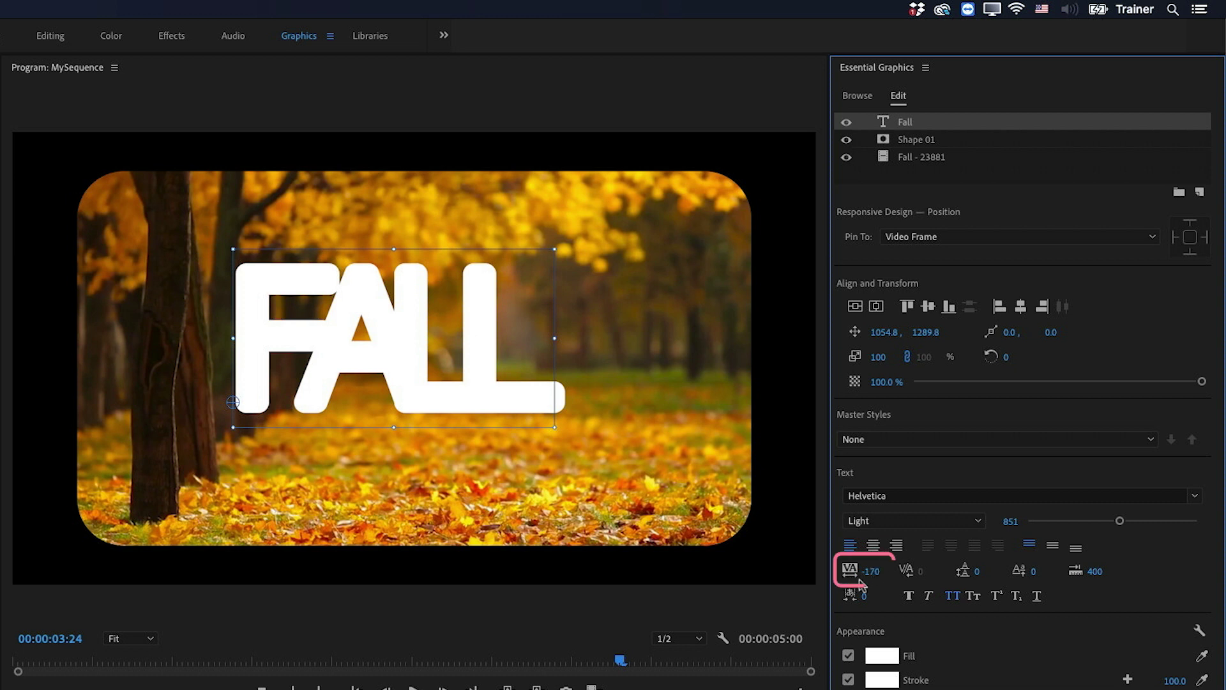
drag(871, 571, 1054, 571)
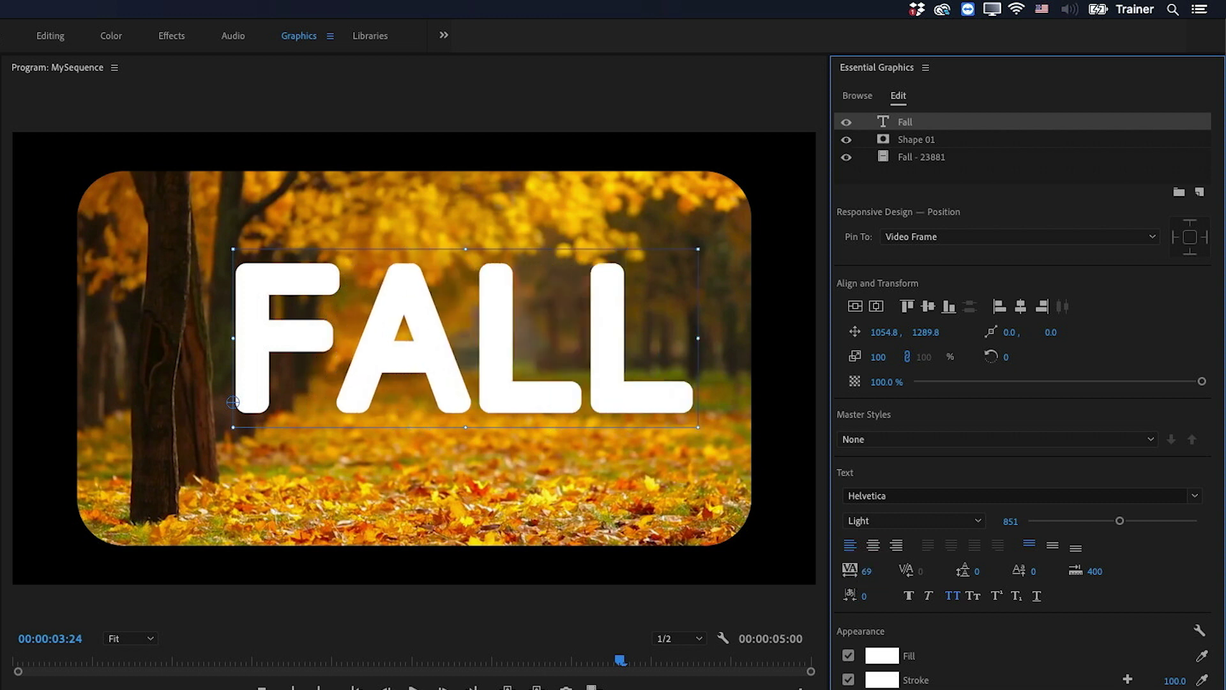
key(Home)
key(space)
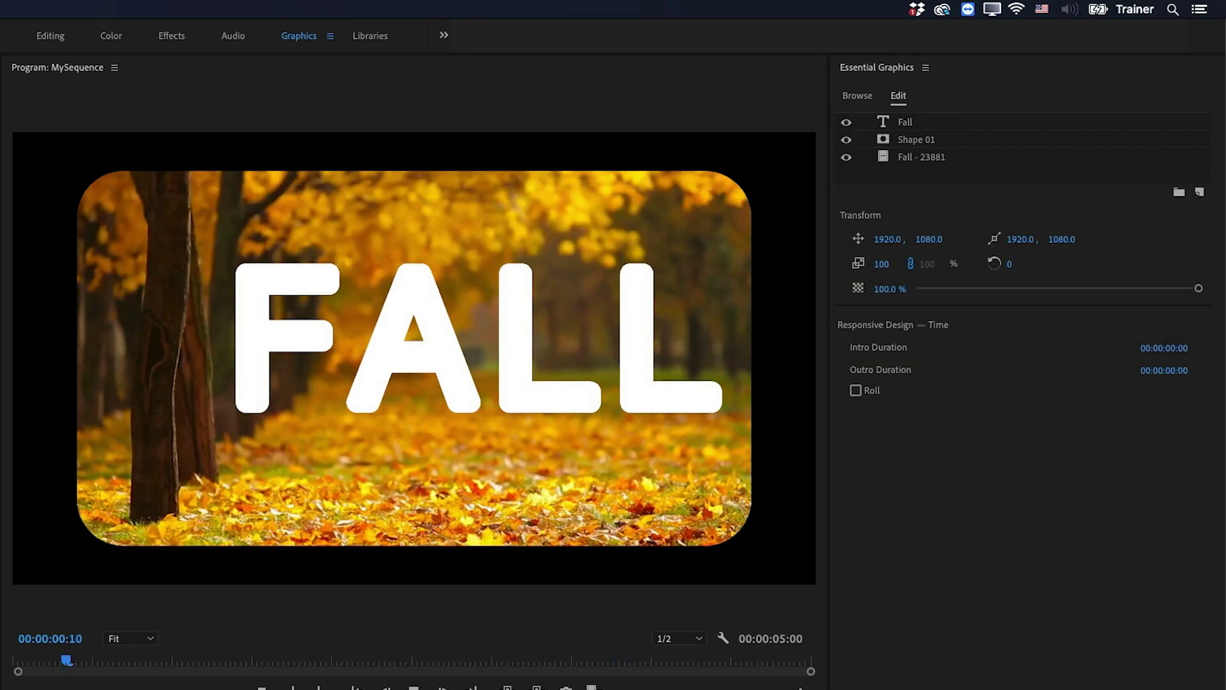